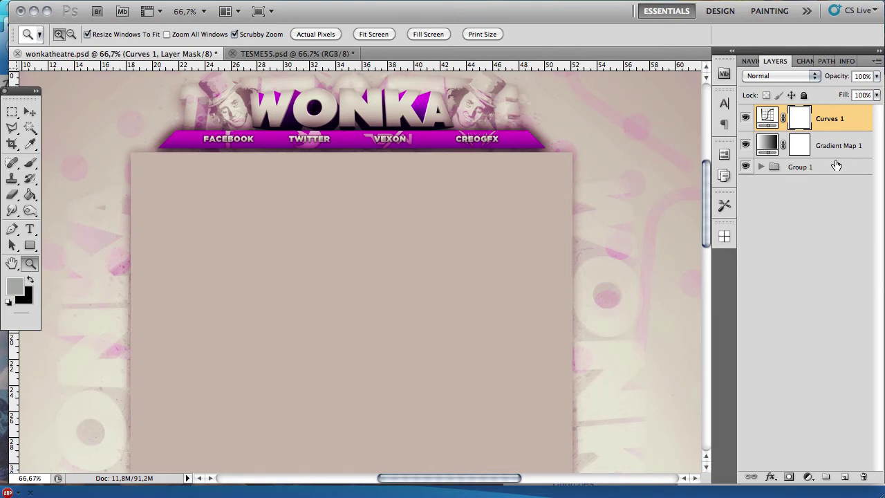
Hide the Curves 1 and Gradient Map 1 layers on the Wonka background.
drag(745, 145, 746, 121)
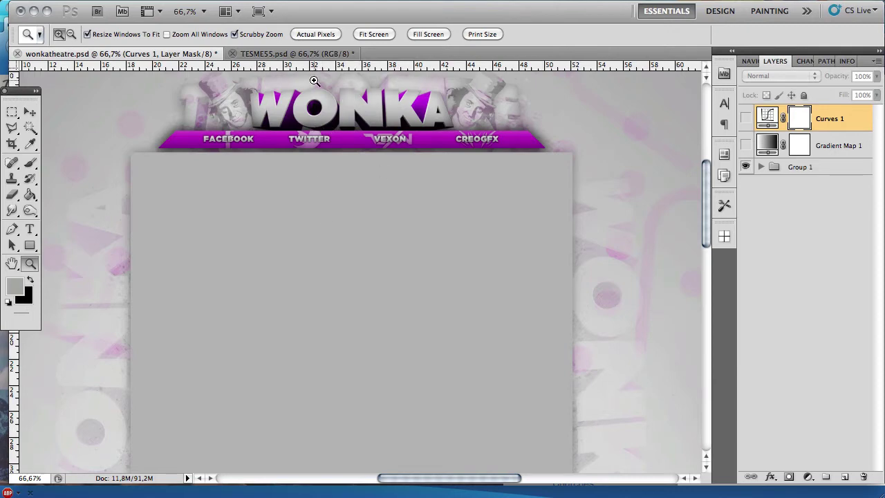
Switch to TESME55.psd and hide its Curves 1 and Gradient Map 1 layers.
click(313, 54)
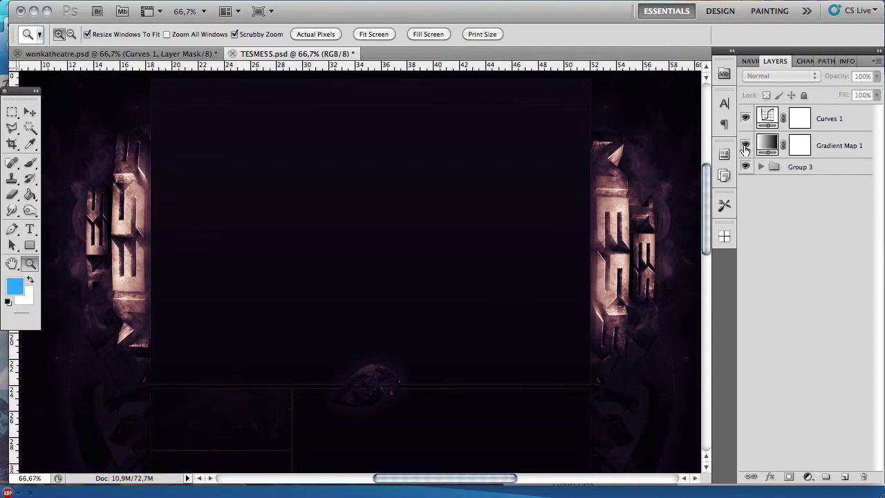
drag(746, 146, 746, 121)
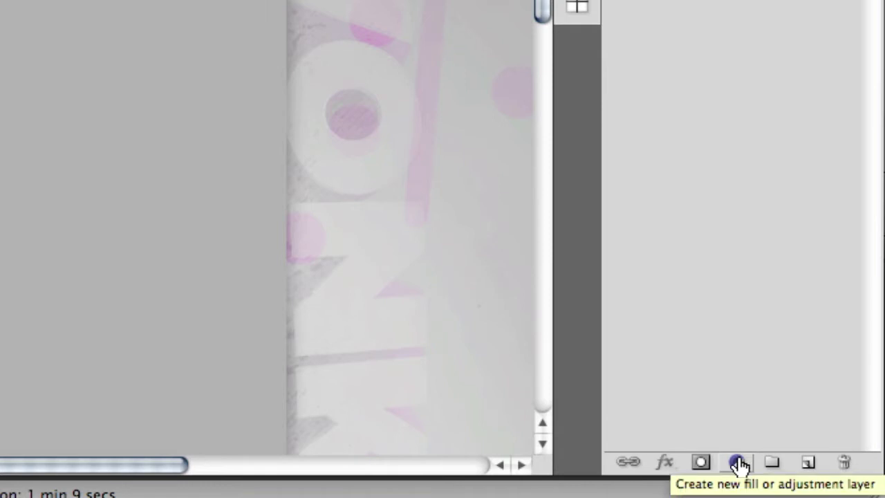
Add a new Gradient Map adjustment layer above Group 1 in the Wonka document.
click(739, 464)
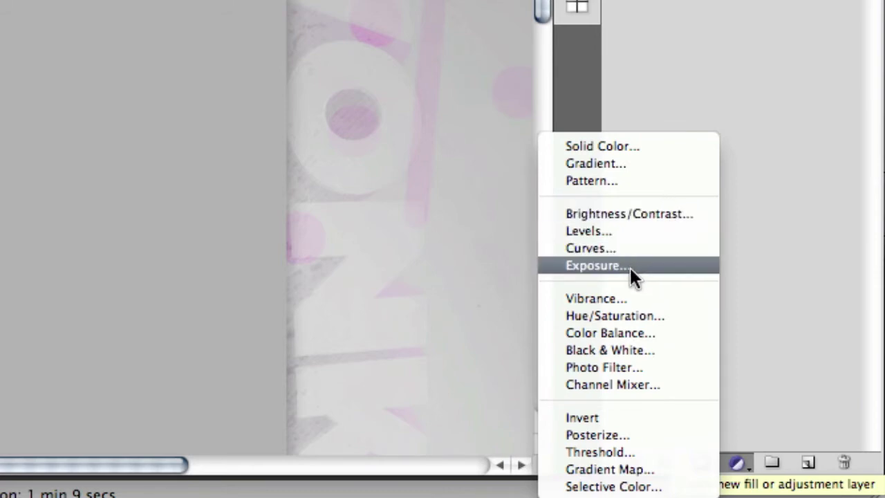
click(629, 470)
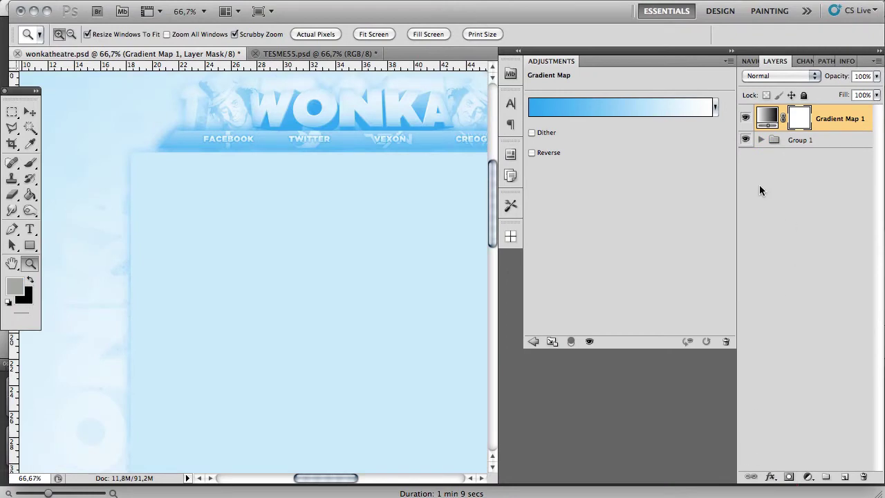
Apply the Blue, Red, Yellow preset to the Gradient Map.
click(715, 106)
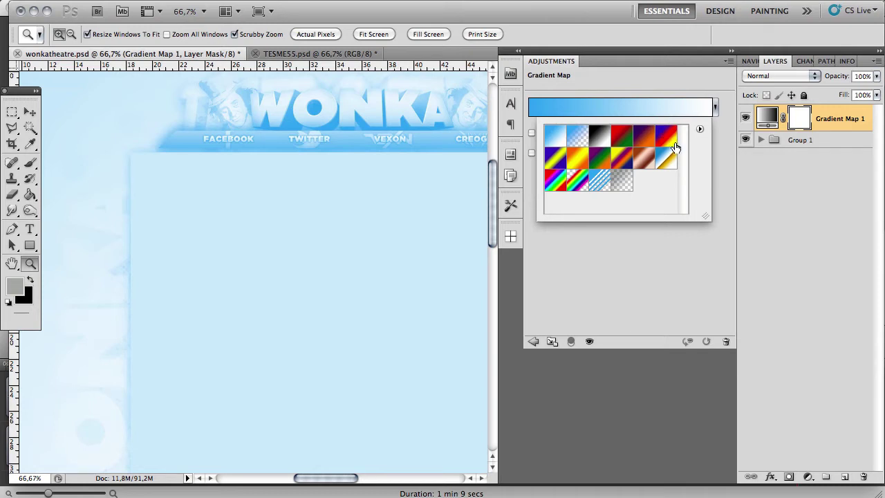
click(670, 138)
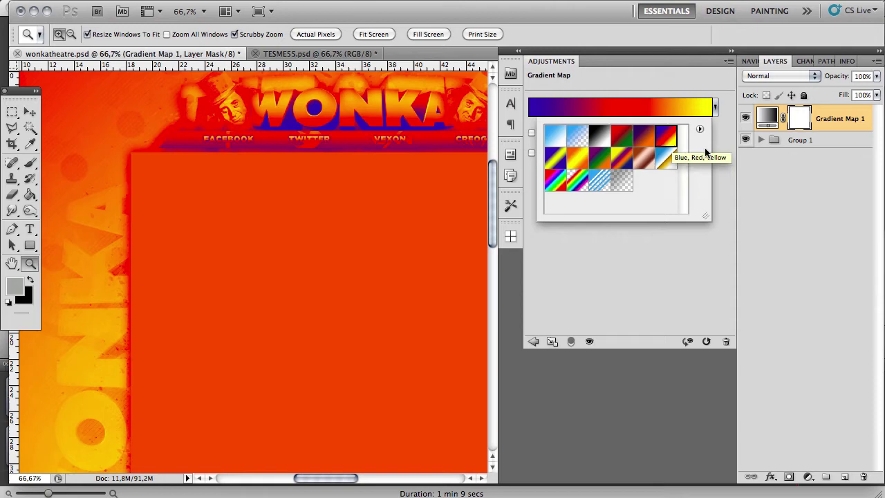
click(721, 149)
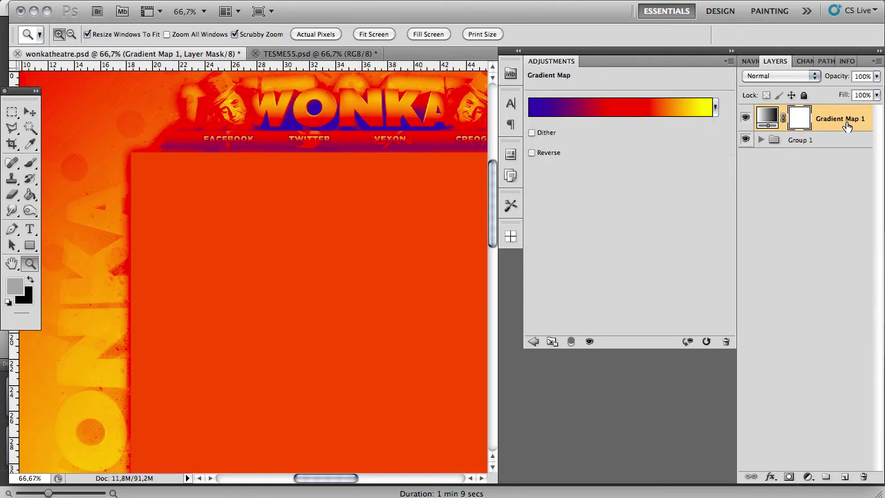
Set the Gradient Map layer's opacity to 0%.
click(862, 76)
text(0)
key(Return)
click(768, 178)
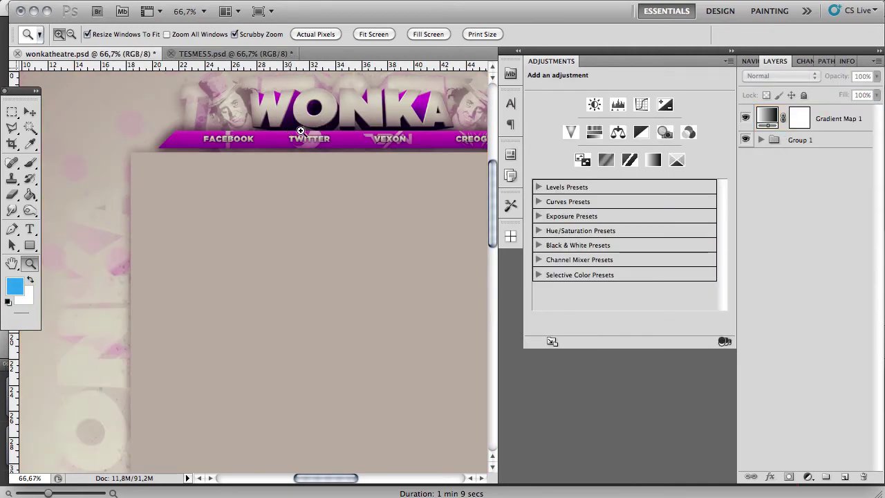
Add a Curves 1 adjustment layer above Gradient Map 1 in the Wonka document.
scroll(357, 136, right, 2)
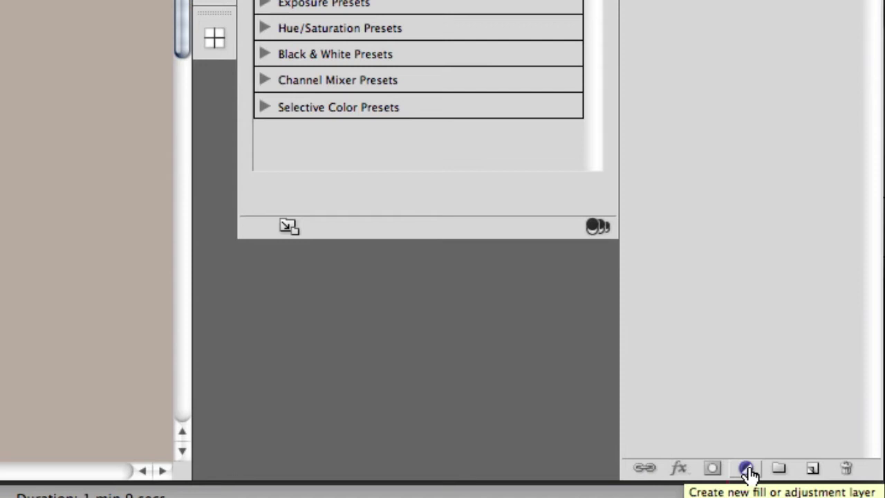
click(747, 470)
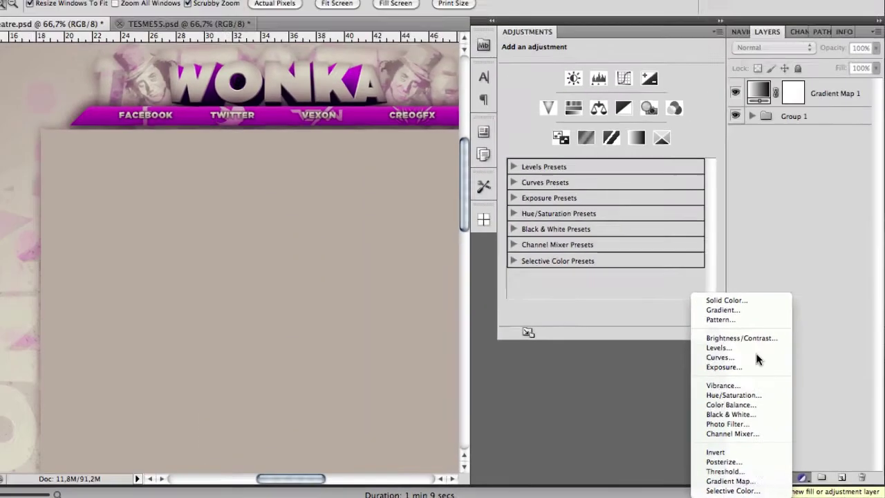
click(671, 267)
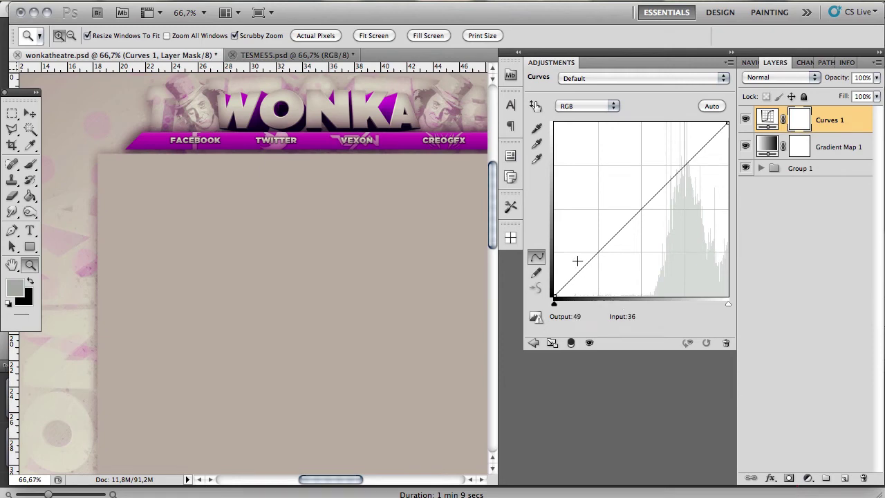
Pull the lower curve down and the upper curve up, then close the Adjustments panel.
drag(597, 269, 601, 259)
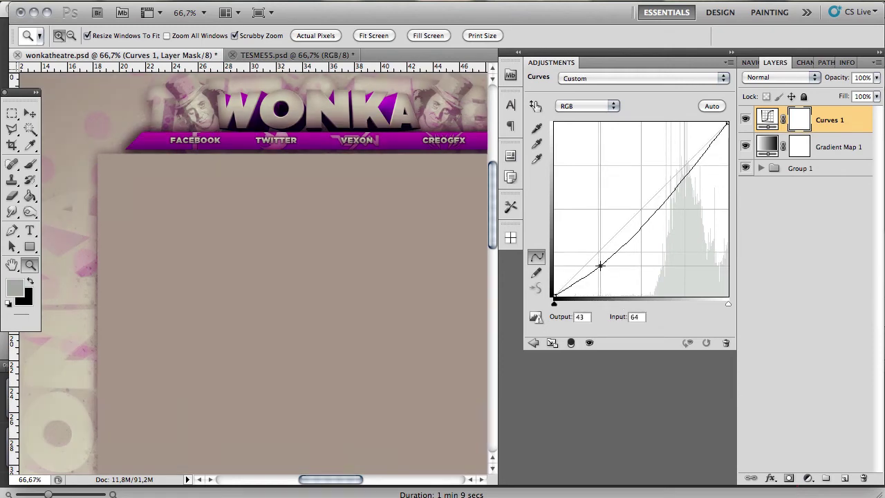
drag(686, 169, 684, 153)
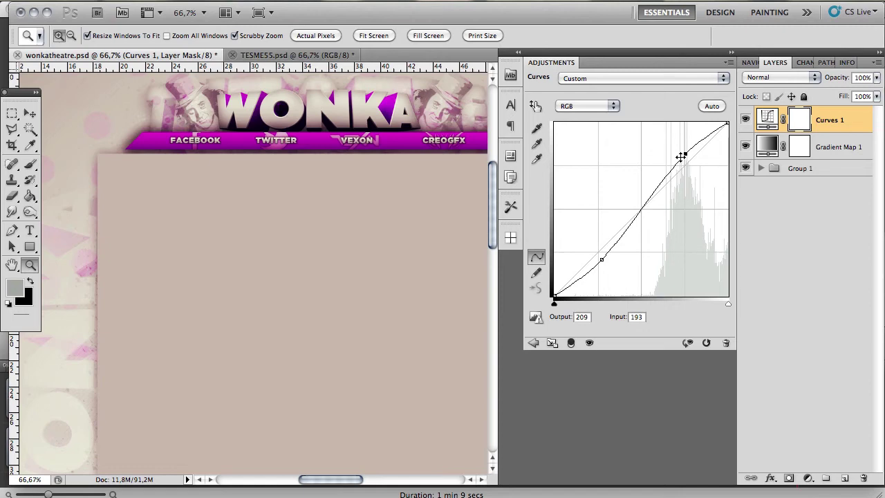
click(730, 64)
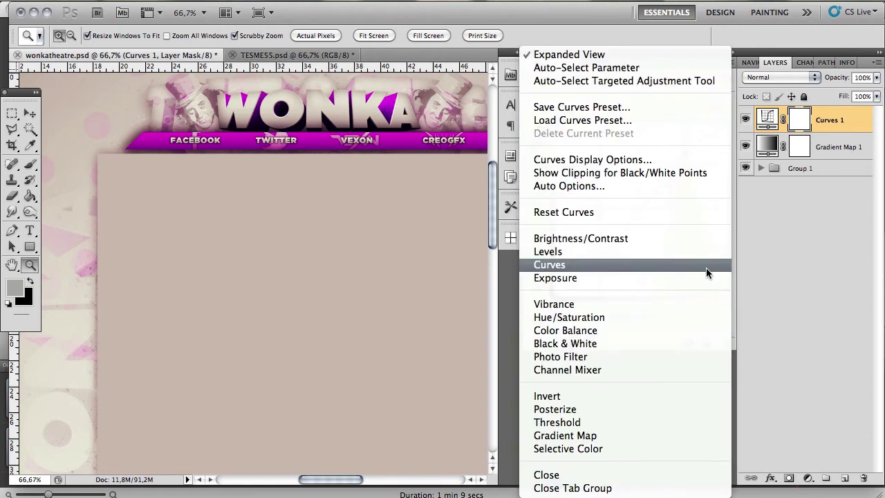
click(648, 475)
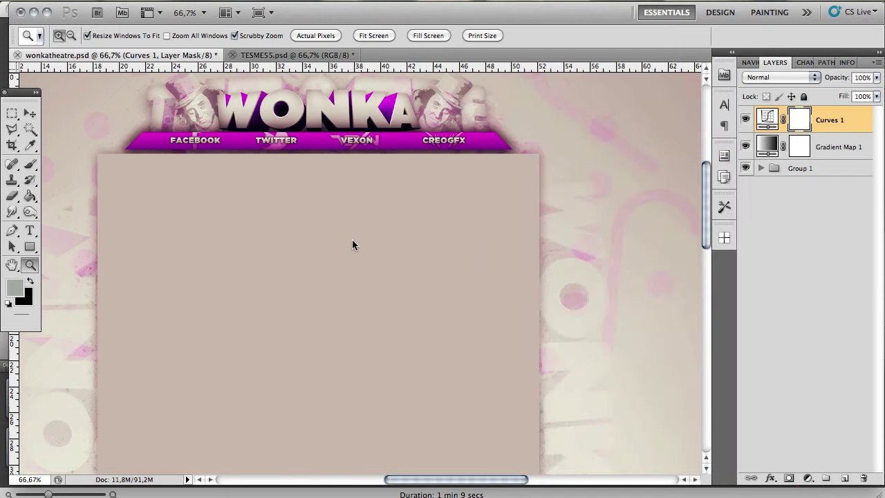
Add a Gradient Map layer to TESME55 using the violet-to-orange preset.
scroll(353, 241, left, 3)
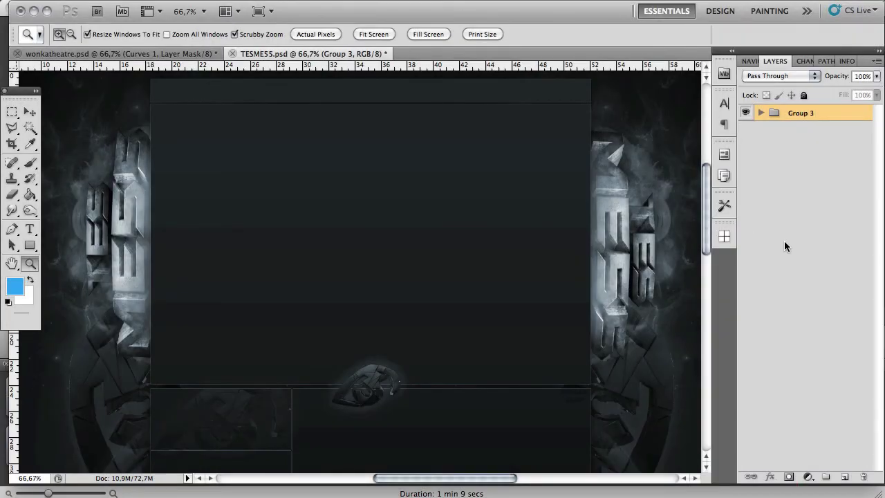
click(808, 477)
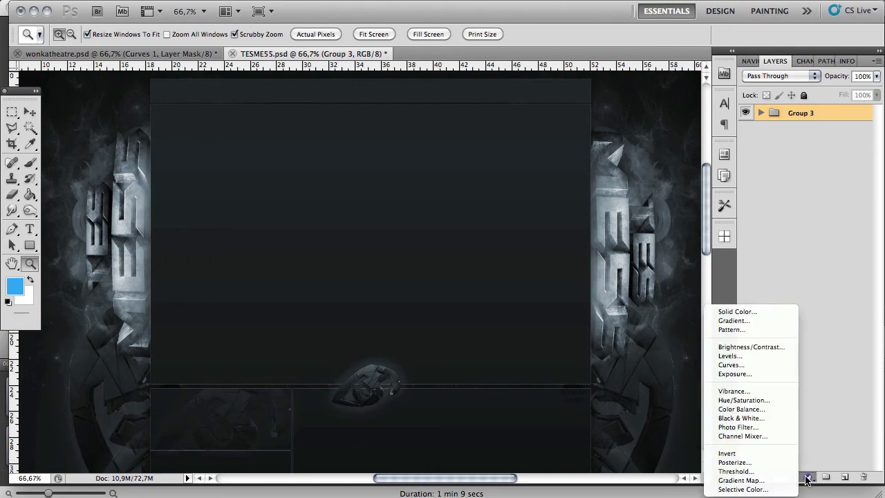
click(740, 479)
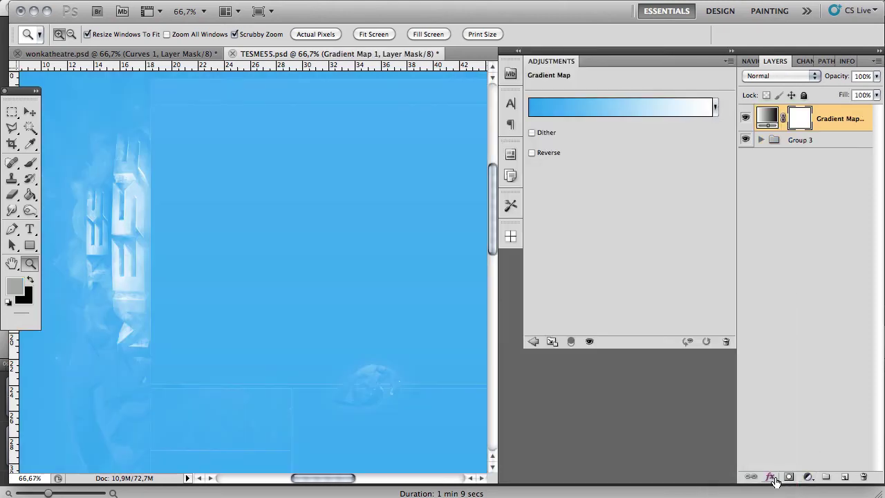
click(714, 107)
click(642, 138)
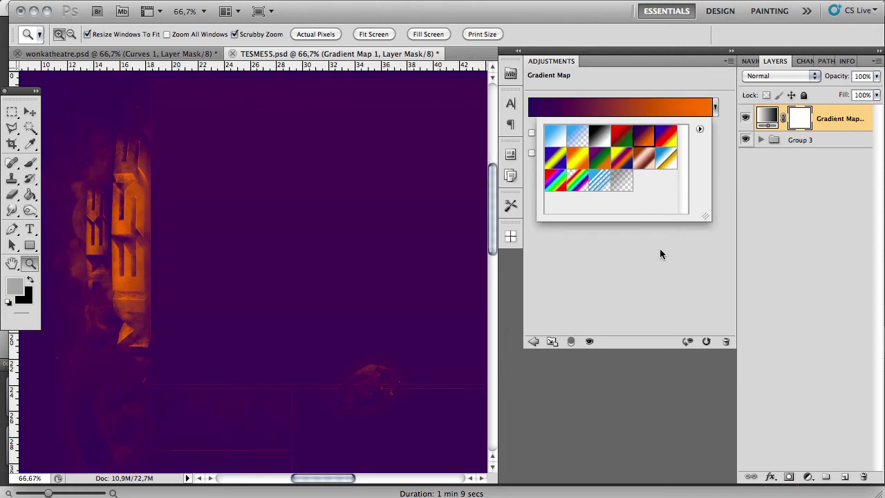
Set the Gradient Map's blend mode to Overlay and opacity to 61%.
click(794, 78)
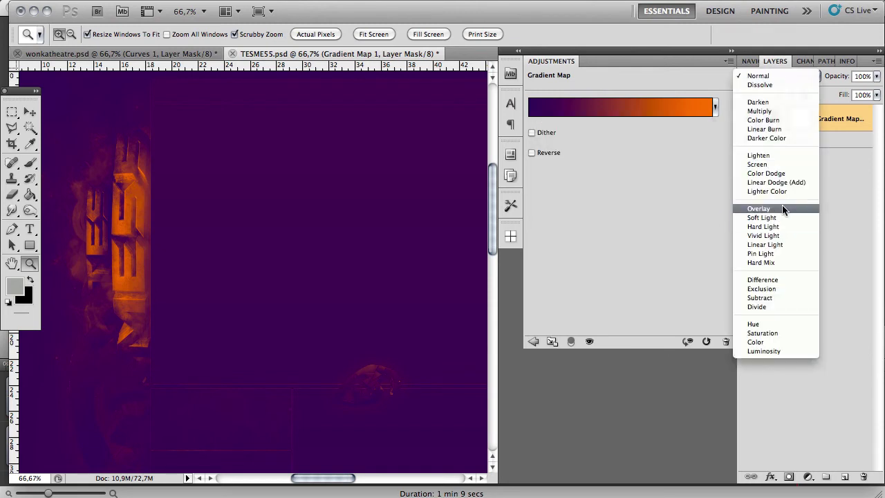
key(Escape)
key(alt+shift+o)
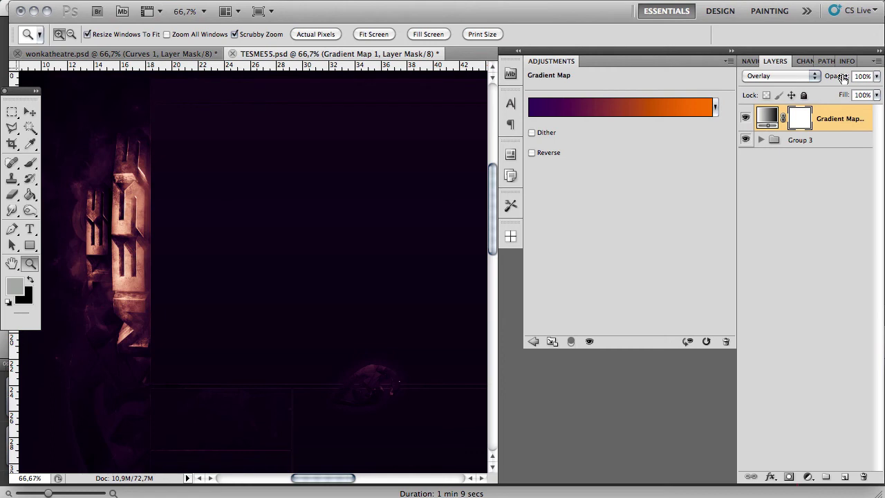
drag(843, 77, 815, 75)
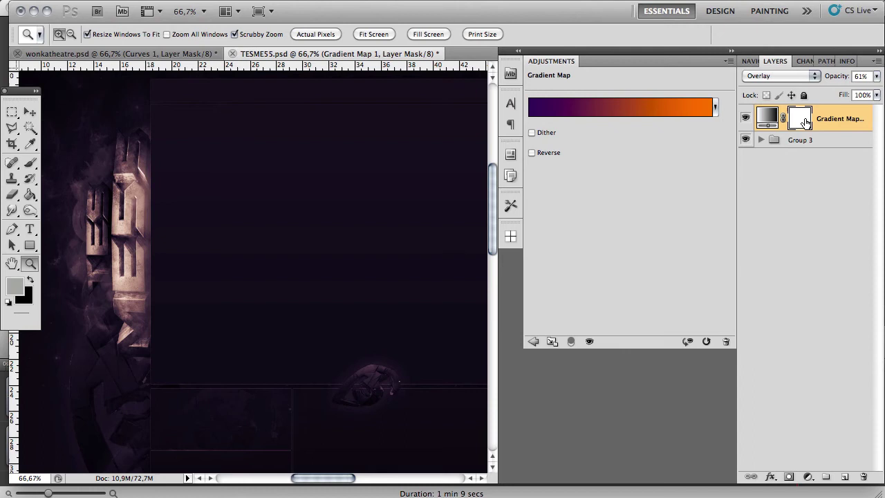
scroll(311, 257, right, 4)
scroll(311, 257, up, 2)
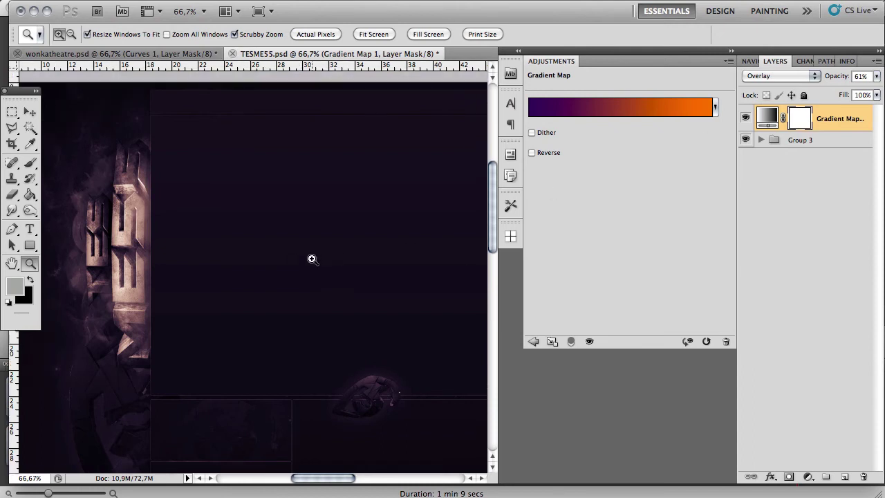
scroll(311, 258, left, 2)
scroll(311, 259, left, 2)
scroll(311, 259, left, 1)
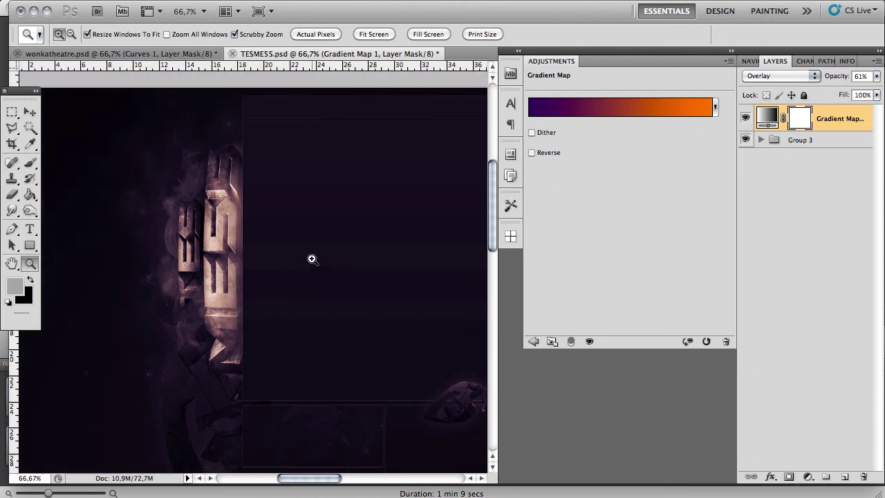
scroll(311, 259, left, 1)
scroll(311, 258, right, 2)
scroll(311, 258, right, 1)
scroll(311, 258, right, 1)
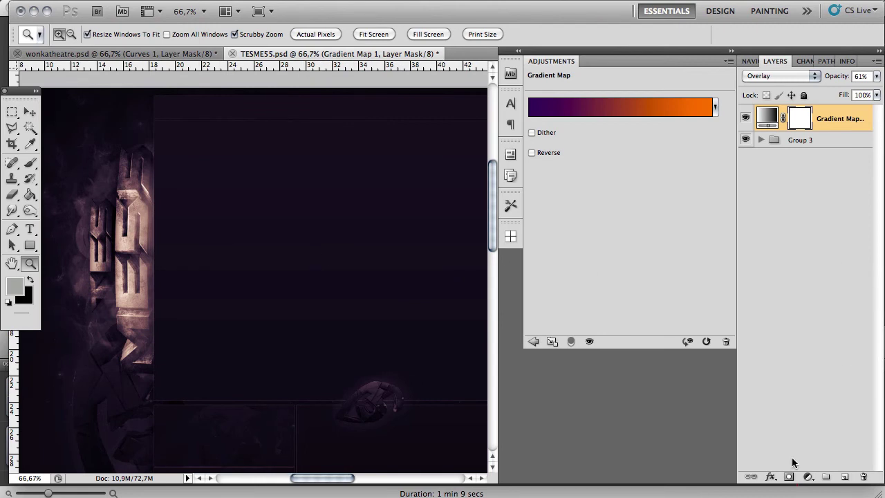
Add a Curves layer with points 64→47 and 198→215, then close the Adjustments panel.
click(808, 477)
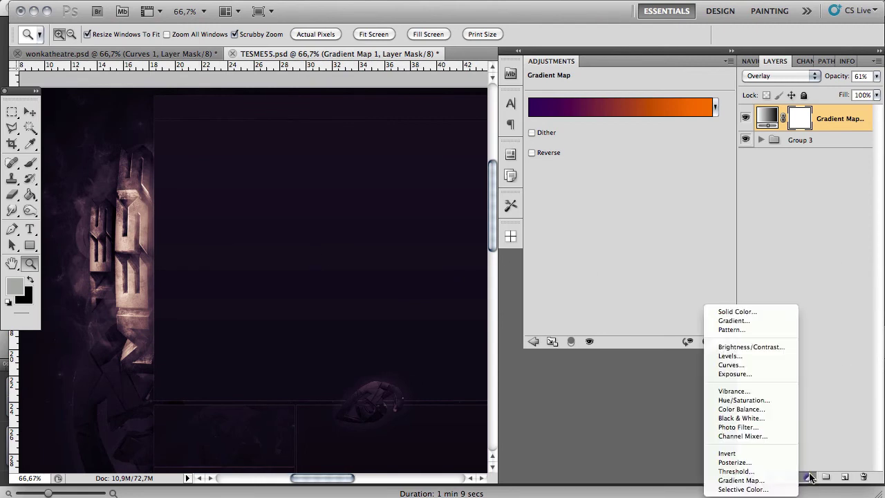
click(764, 366)
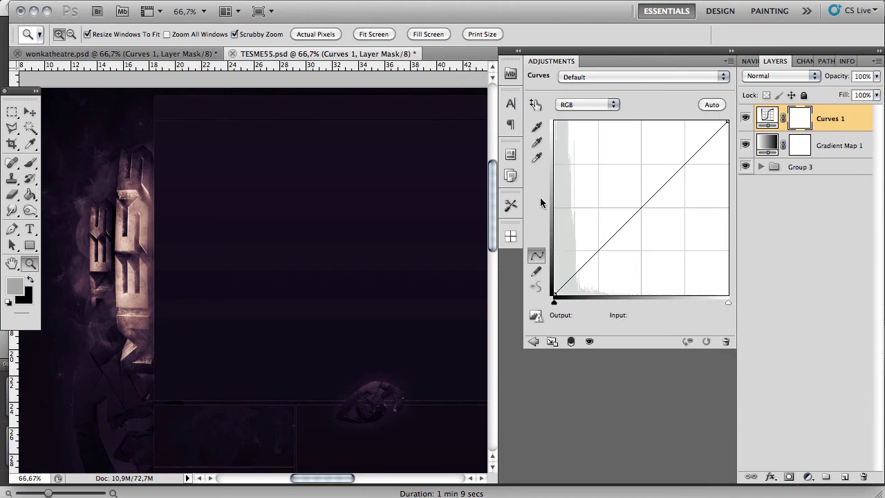
click(598, 262)
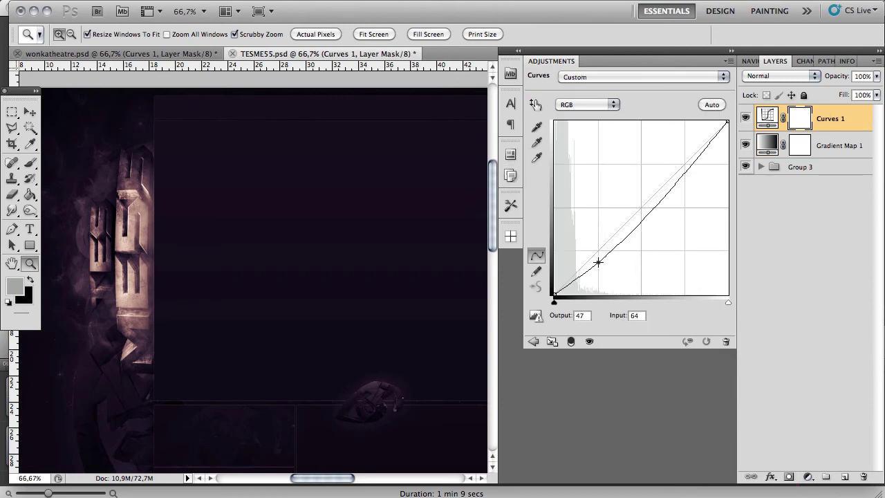
click(689, 146)
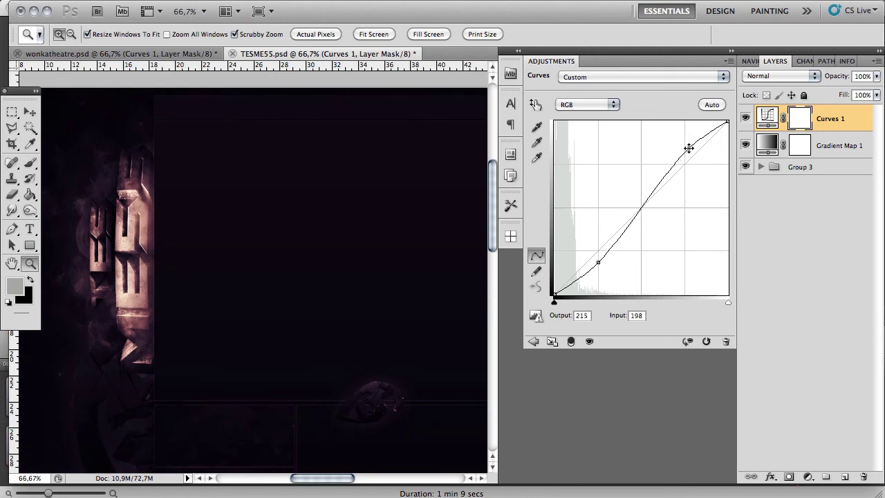
click(729, 61)
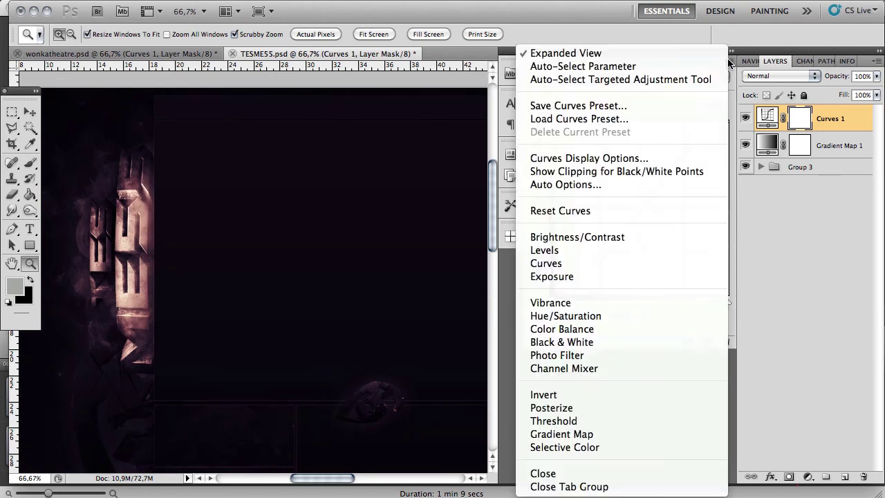
click(629, 473)
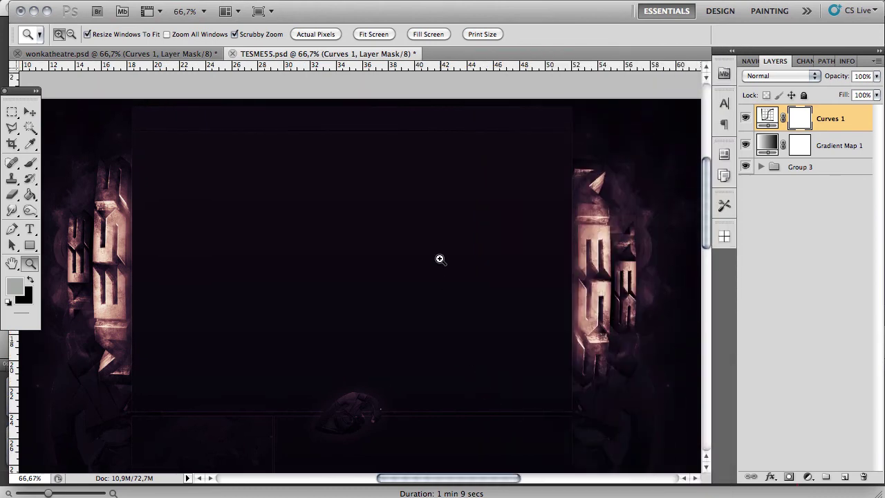
scroll(440, 259, left, 1)
scroll(440, 258, down, 1)
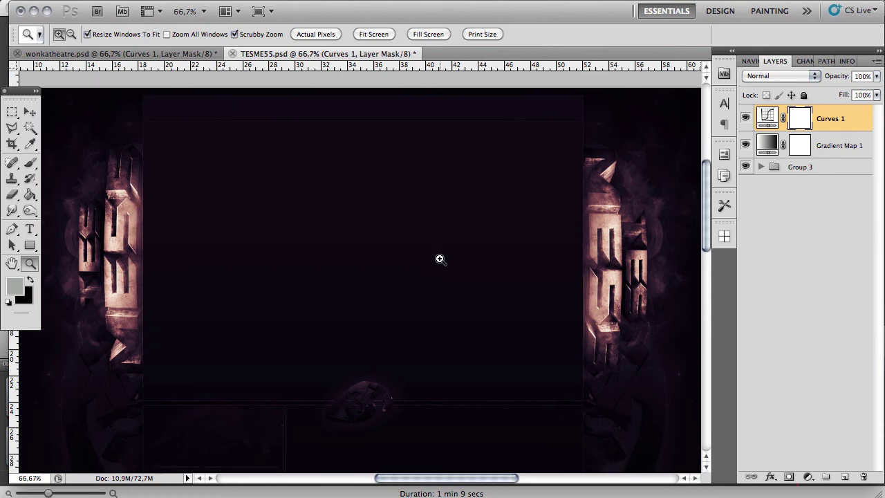